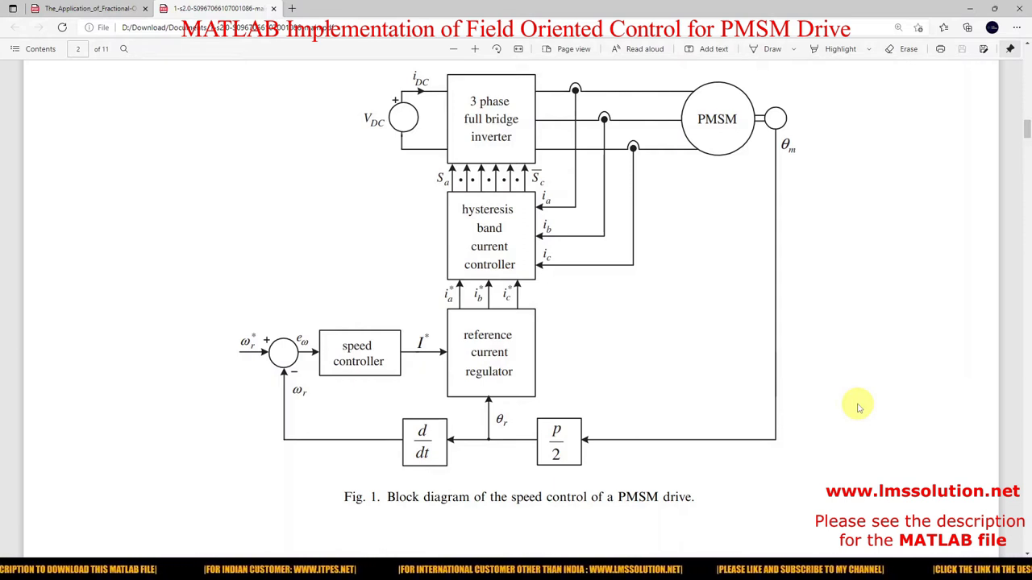
Go full screen, zoom the PDF out to show text above Fig. 1, and turn on pen mode
{"action": "key", "text": "F11"}
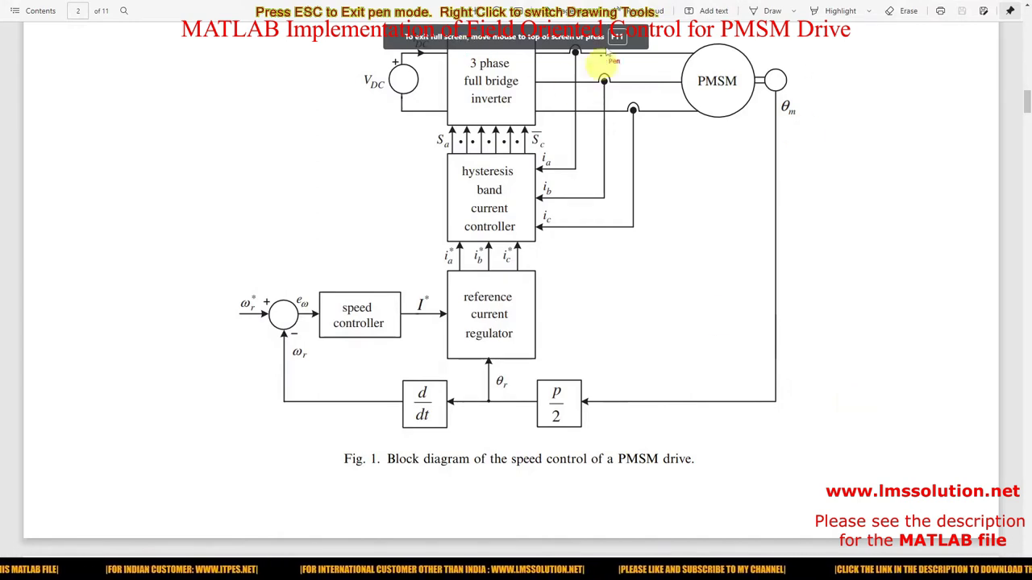
{"action": "scroll", "coordinate": [737, 166], "scroll_direction": "up", "scroll_amount": 1}
{"action": "scroll", "coordinate": [736, 168], "scroll_direction": "down", "scroll_amount": 4}
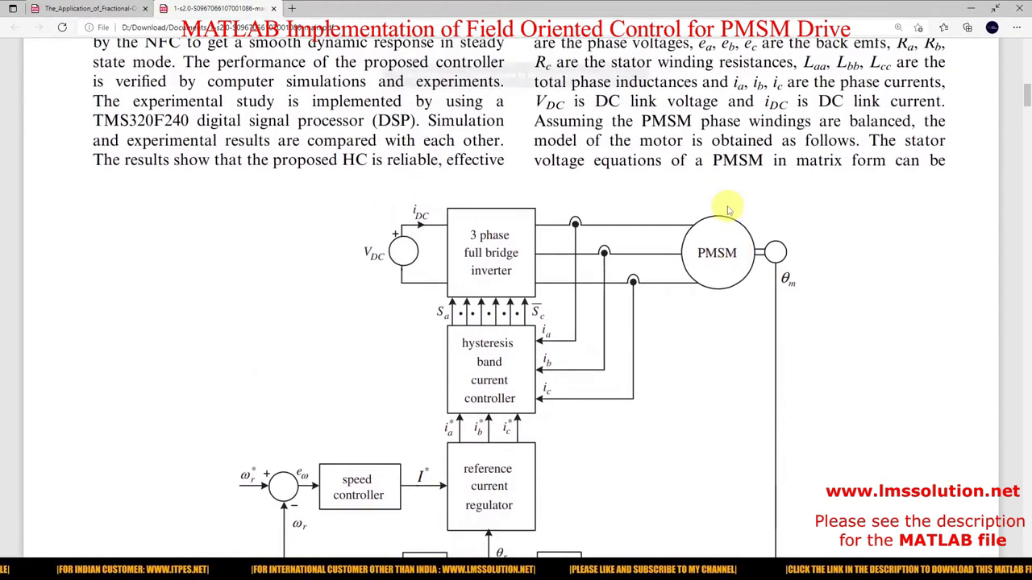
{"action": "key", "text": "ctrl+F11"}
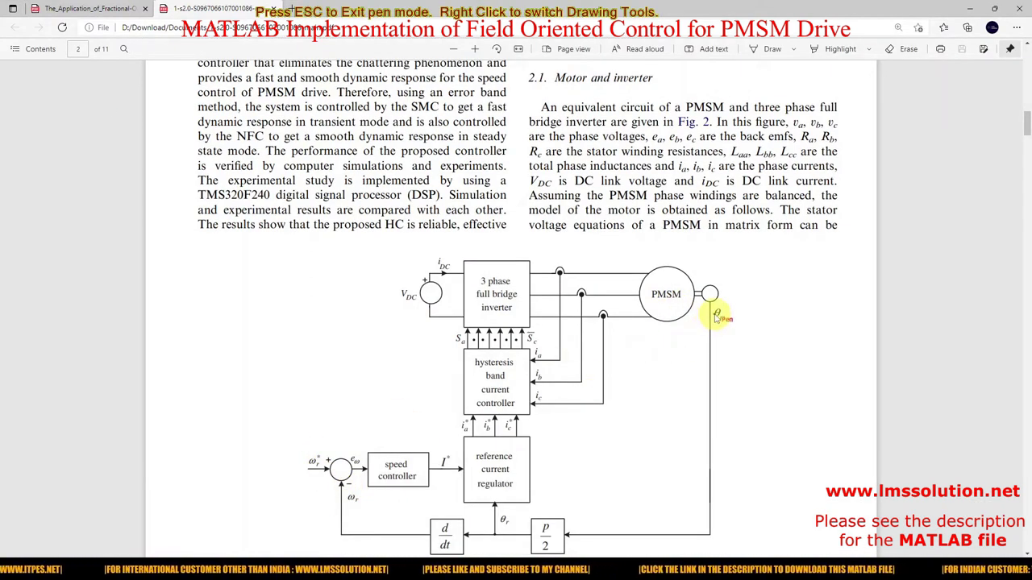
Circle θm, p/2, ωr and ωr* on the diagram in red, then clear the ink
{"action": "mouse_move", "coordinate": [709, 327]}
{"action": "left_mouse_down"}
{"action": "mouse_move", "coordinate": [730, 322]}
{"action": "mouse_move", "coordinate": [724, 304]}
{"action": "mouse_move", "coordinate": [707, 316]}
{"action": "mouse_move", "coordinate": [714, 326]}
{"action": "left_mouse_up"}
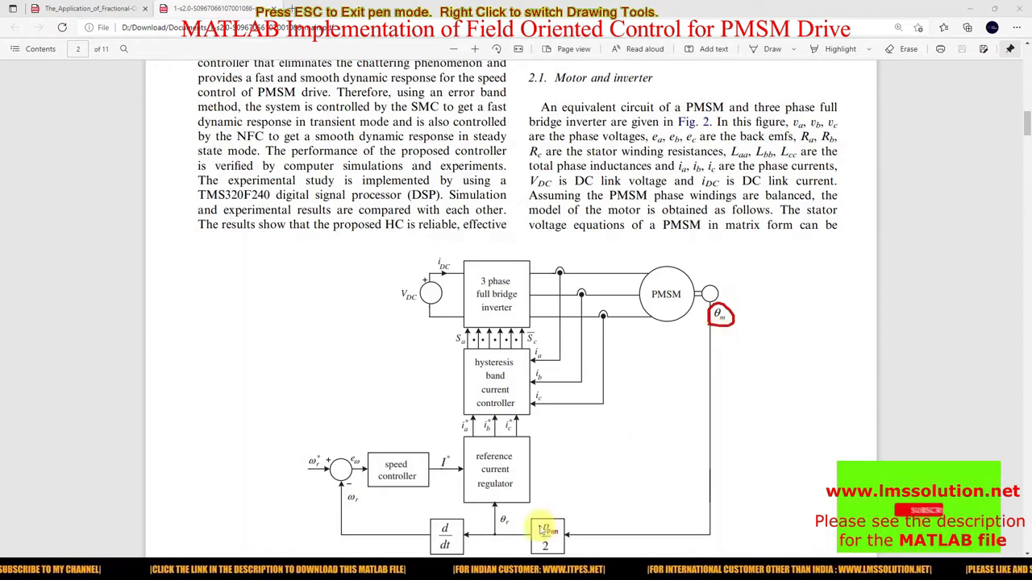
{"action": "mouse_move", "coordinate": [540, 523]}
{"action": "left_mouse_down"}
{"action": "mouse_move", "coordinate": [531, 552]}
{"action": "mouse_move", "coordinate": [547, 563]}
{"action": "mouse_move", "coordinate": [568, 539]}
{"action": "mouse_move", "coordinate": [545, 518]}
{"action": "left_mouse_up"}
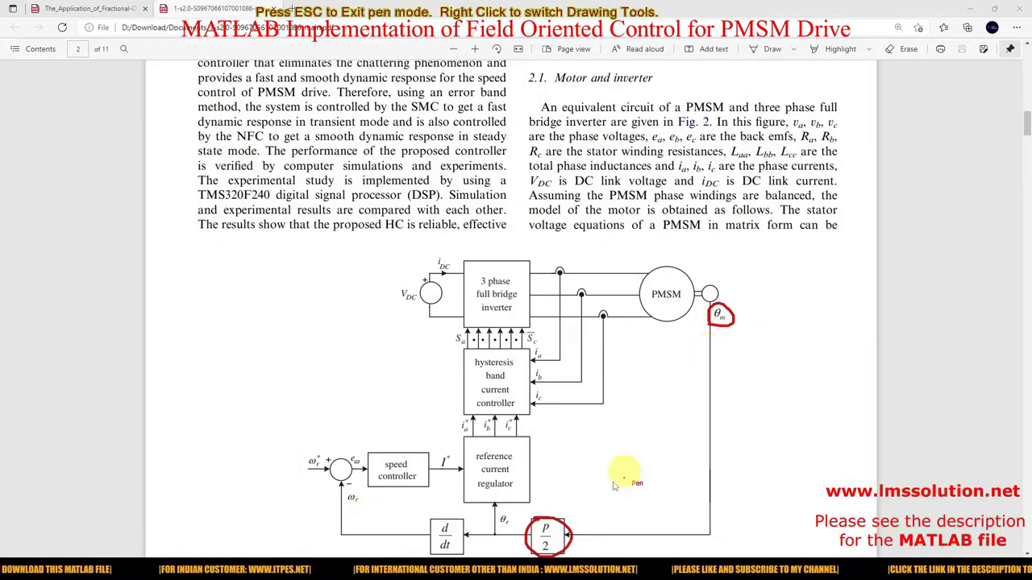
{"action": "mouse_move", "coordinate": [348, 497]}
{"action": "left_mouse_down"}
{"action": "mouse_move", "coordinate": [342, 504]}
{"action": "mouse_move", "coordinate": [365, 490]}
{"action": "mouse_move", "coordinate": [352, 494]}
{"action": "left_mouse_up"}
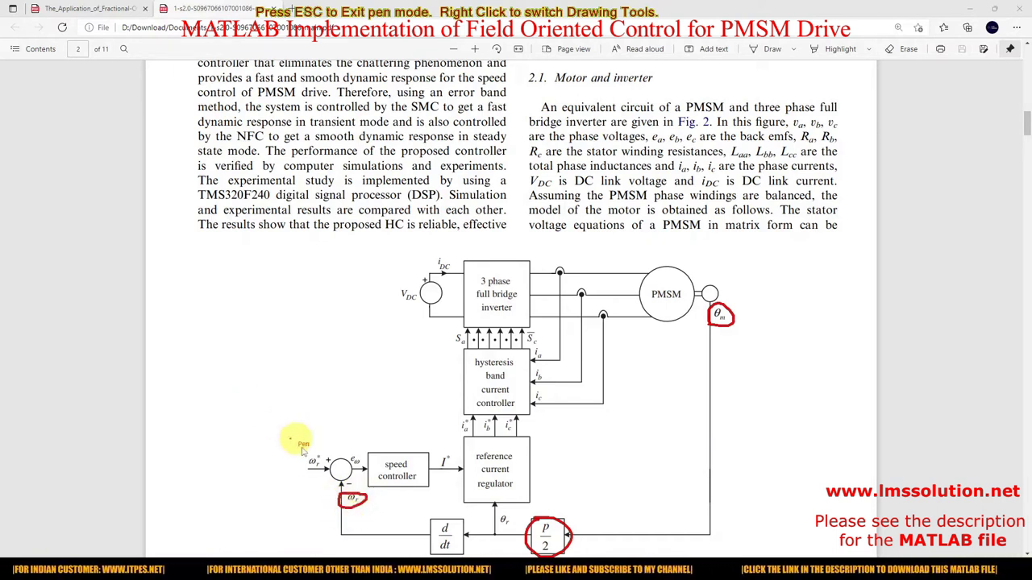
{"action": "mouse_move", "coordinate": [315, 454]}
{"action": "left_mouse_down"}
{"action": "mouse_move", "coordinate": [304, 461]}
{"action": "mouse_move", "coordinate": [320, 475]}
{"action": "mouse_move", "coordinate": [318, 456]}
{"action": "mouse_move", "coordinate": [302, 479]}
{"action": "left_mouse_up"}
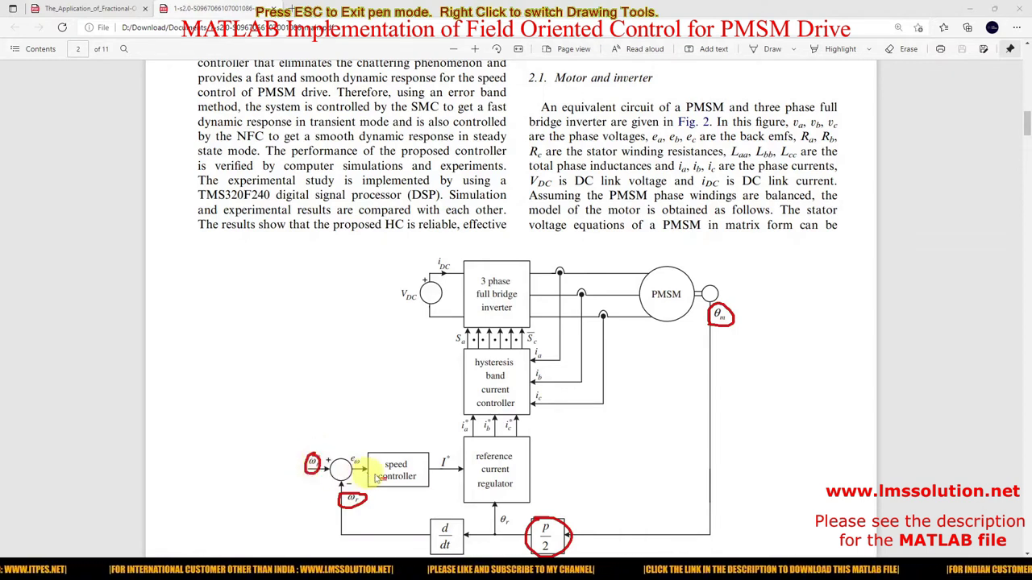
{"action": "key", "text": "Escape"}
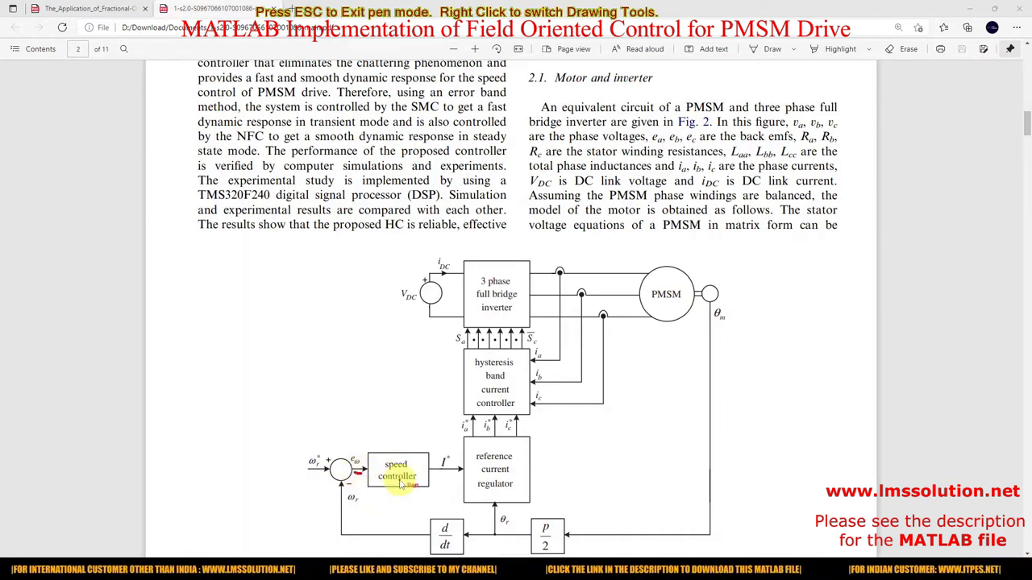
Tick the speed controller, circle I*, and write Ia under it and Id=0 beside the regulator
{"action": "left_click_drag", "start_coordinate": [392, 449], "coordinate": [407, 441]}
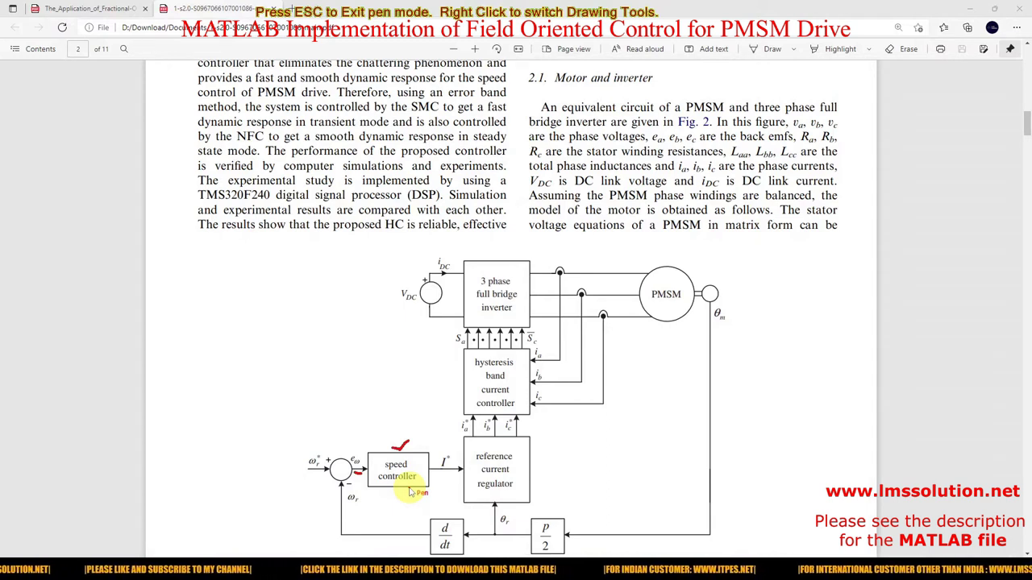
{"action": "mouse_move", "coordinate": [438, 466]}
{"action": "left_mouse_down"}
{"action": "mouse_move", "coordinate": [452, 461]}
{"action": "mouse_move", "coordinate": [443, 452]}
{"action": "left_mouse_up"}
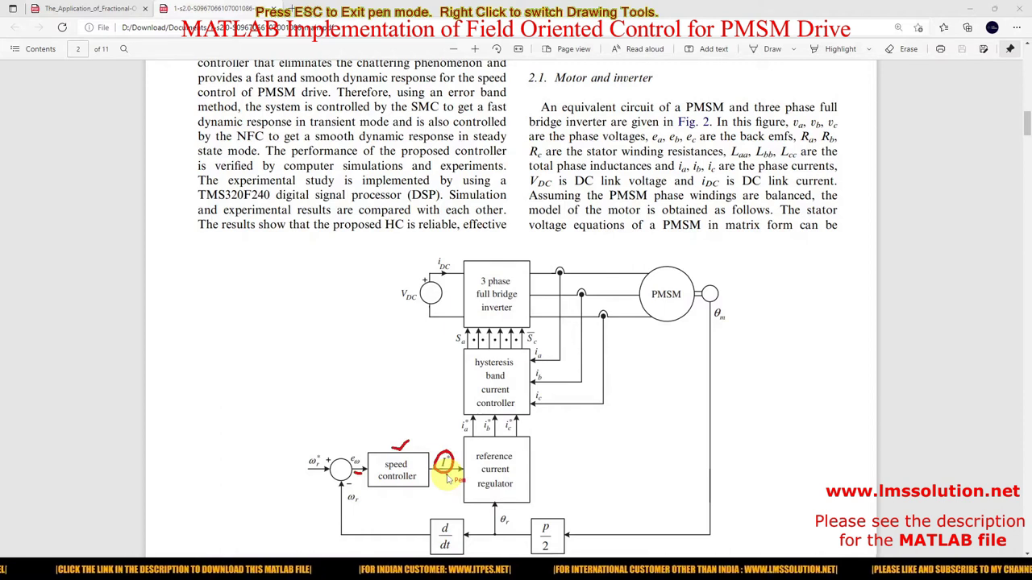
{"action": "mouse_move", "coordinate": [438, 480]}
{"action": "left_mouse_down"}
{"action": "mouse_move", "coordinate": [450, 487]}
{"action": "mouse_move", "coordinate": [445, 474]}
{"action": "mouse_move", "coordinate": [454, 476]}
{"action": "left_mouse_up"}
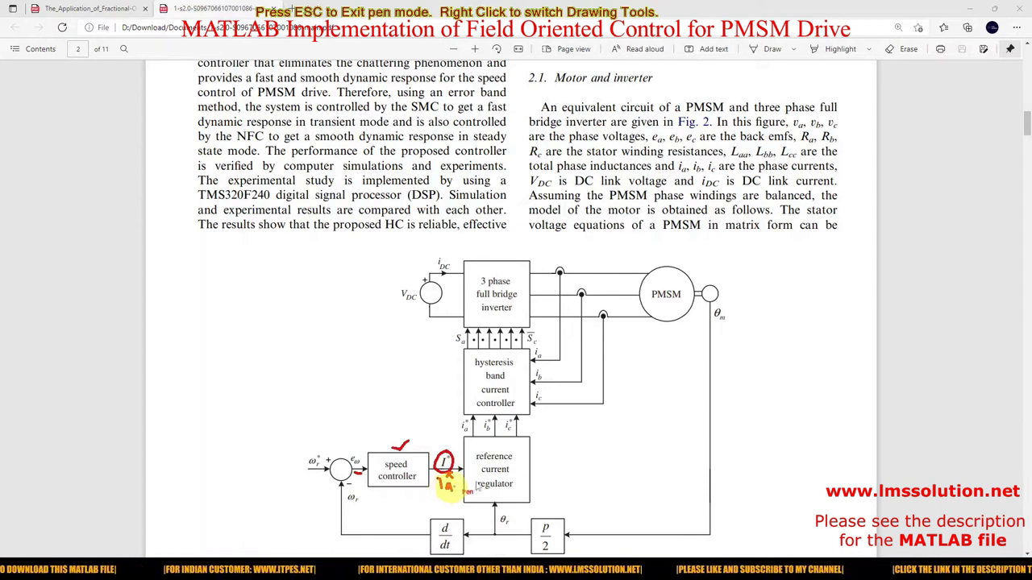
{"action": "mouse_move", "coordinate": [548, 462]}
{"action": "left_mouse_down"}
{"action": "mouse_move", "coordinate": [554, 489]}
{"action": "mouse_move", "coordinate": [594, 472]}
{"action": "left_mouse_up"}
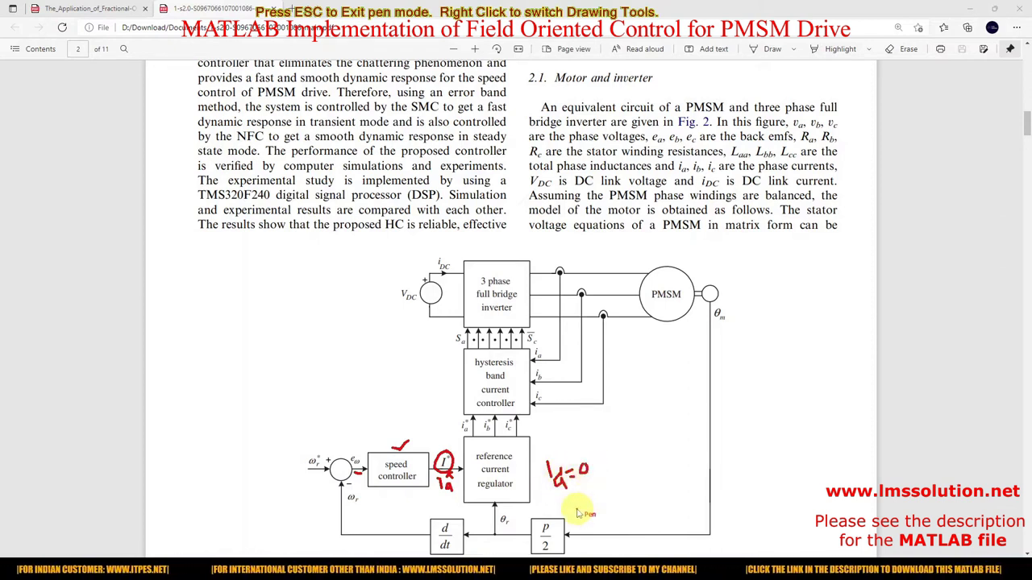
Underline the Ia note, circle the reference current regulator, and underline ia*, ib*, ic*
{"action": "left_click_drag", "start_coordinate": [441, 497], "coordinate": [452, 496]}
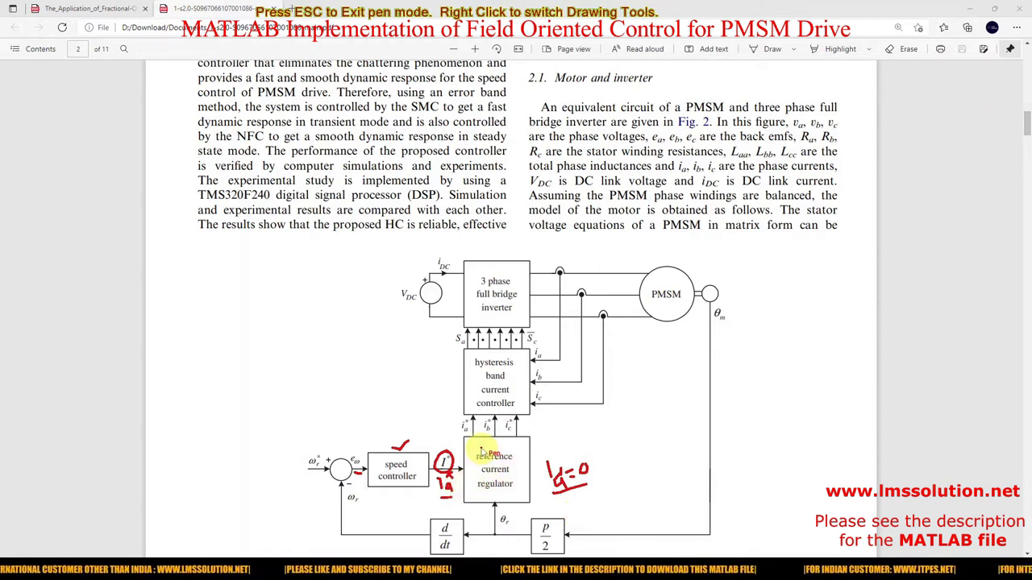
{"action": "mouse_move", "coordinate": [481, 452]}
{"action": "left_mouse_down"}
{"action": "mouse_move", "coordinate": [469, 492]}
{"action": "mouse_move", "coordinate": [494, 500]}
{"action": "mouse_move", "coordinate": [525, 480]}
{"action": "mouse_move", "coordinate": [520, 457]}
{"action": "mouse_move", "coordinate": [488, 454]}
{"action": "left_mouse_up"}
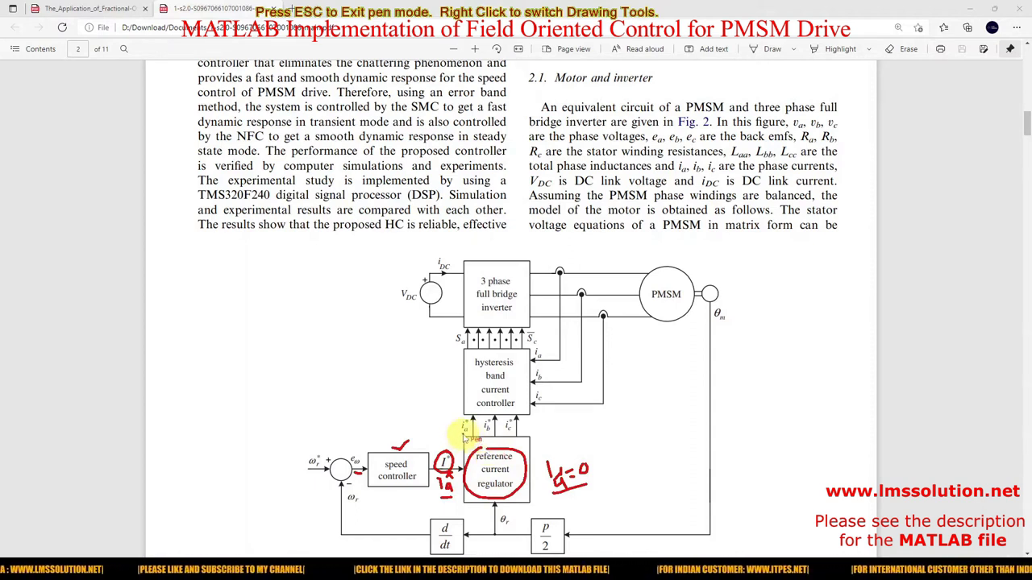
{"action": "left_click_drag", "start_coordinate": [462, 433], "coordinate": [515, 433]}
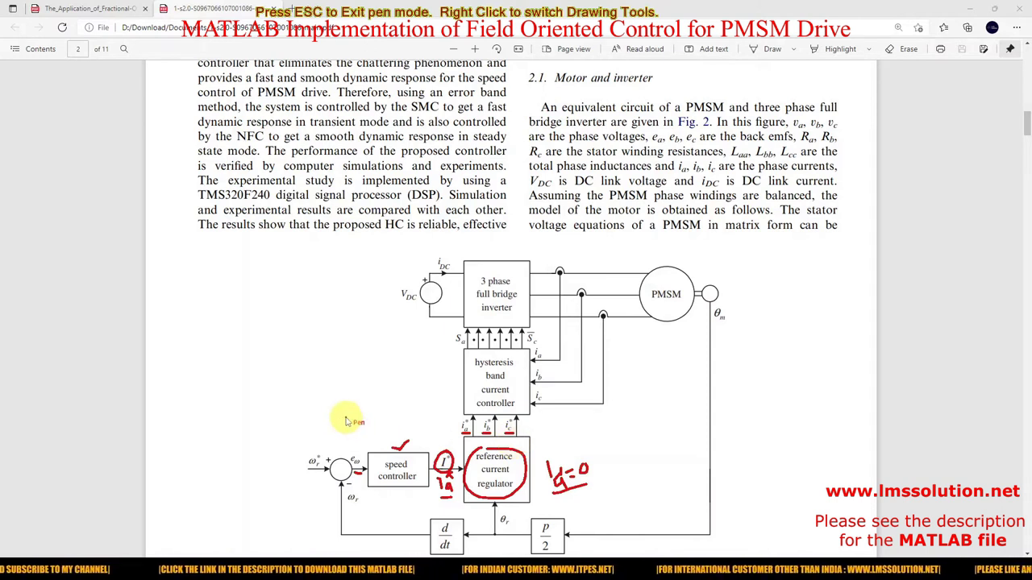
Write and underline a 'dq to abc' note left of the diagram; touch up the Ia and Id=0 notes
{"action": "mouse_move", "coordinate": [287, 348]}
{"action": "left_mouse_down"}
{"action": "mouse_move", "coordinate": [316, 364]}
{"action": "mouse_move", "coordinate": [318, 347]}
{"action": "mouse_move", "coordinate": [342, 357]}
{"action": "mouse_move", "coordinate": [333, 351]}
{"action": "mouse_move", "coordinate": [382, 339]}
{"action": "left_mouse_up"}
{"action": "left_click_drag", "start_coordinate": [439, 496], "coordinate": [441, 493]}
{"action": "mouse_move", "coordinate": [548, 461]}
{"action": "left_mouse_down"}
{"action": "mouse_move", "coordinate": [558, 461]}
{"action": "mouse_move", "coordinate": [564, 500]}
{"action": "left_mouse_up"}
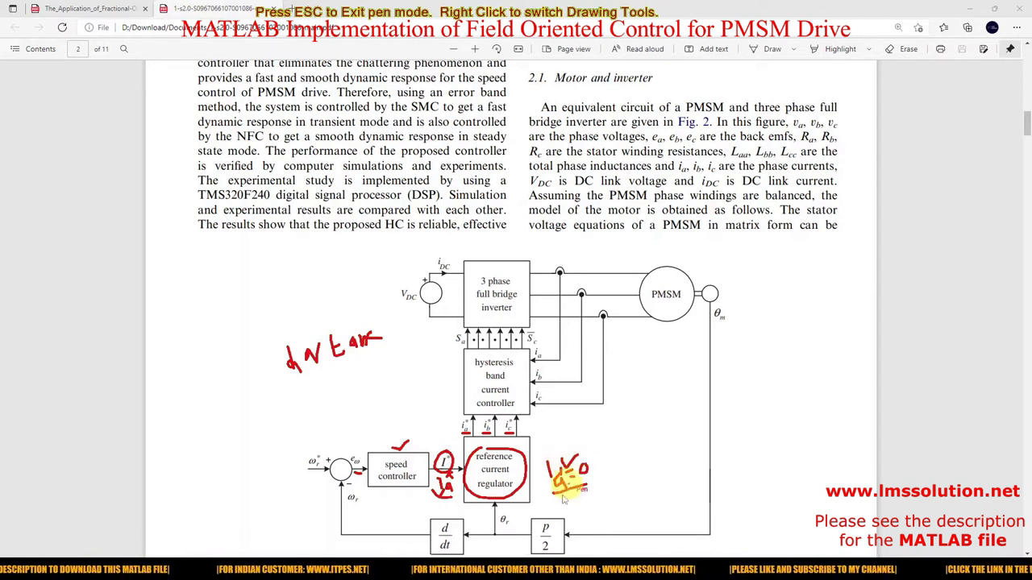
{"action": "left_click_drag", "start_coordinate": [288, 377], "coordinate": [380, 345]}
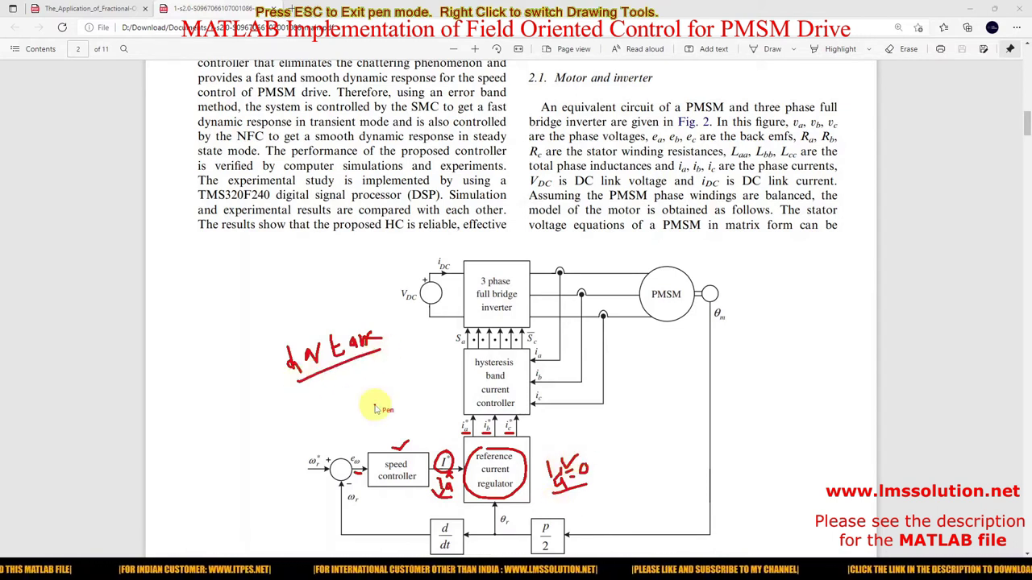
{"action": "mouse_move", "coordinate": [339, 337]}
{"action": "left_mouse_down"}
{"action": "mouse_move", "coordinate": [355, 358]}
{"action": "mouse_move", "coordinate": [343, 370]}
{"action": "left_mouse_up"}
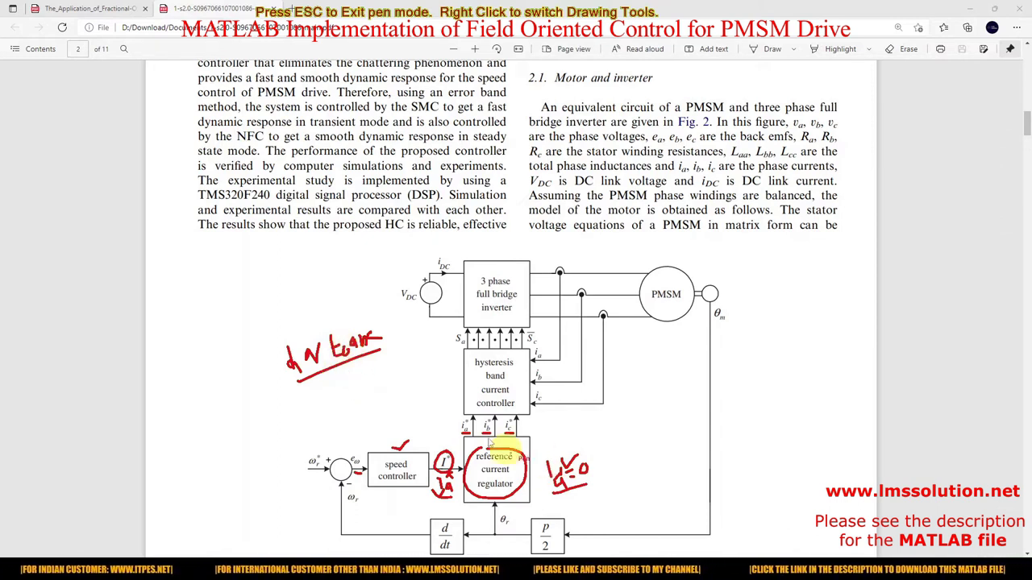
Mark the ia*, ib*, ic* reference currents, the ia, ib, ic feedback inputs and the current-sensing nodes
{"action": "mouse_move", "coordinate": [466, 416]}
{"action": "left_mouse_down"}
{"action": "mouse_move", "coordinate": [450, 439]}
{"action": "mouse_move", "coordinate": [489, 444]}
{"action": "mouse_move", "coordinate": [534, 426]}
{"action": "mouse_move", "coordinate": [466, 413]}
{"action": "left_mouse_up"}
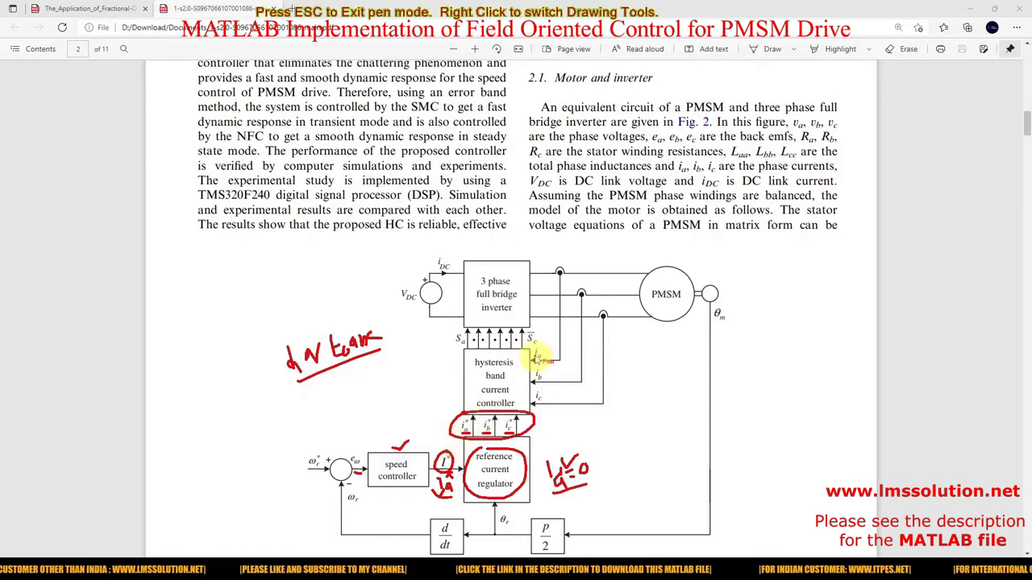
{"action": "mouse_move", "coordinate": [534, 353]}
{"action": "left_mouse_down"}
{"action": "mouse_move", "coordinate": [524, 394]}
{"action": "mouse_move", "coordinate": [536, 402]}
{"action": "mouse_move", "coordinate": [548, 351]}
{"action": "mouse_move", "coordinate": [538, 350]}
{"action": "left_mouse_up"}
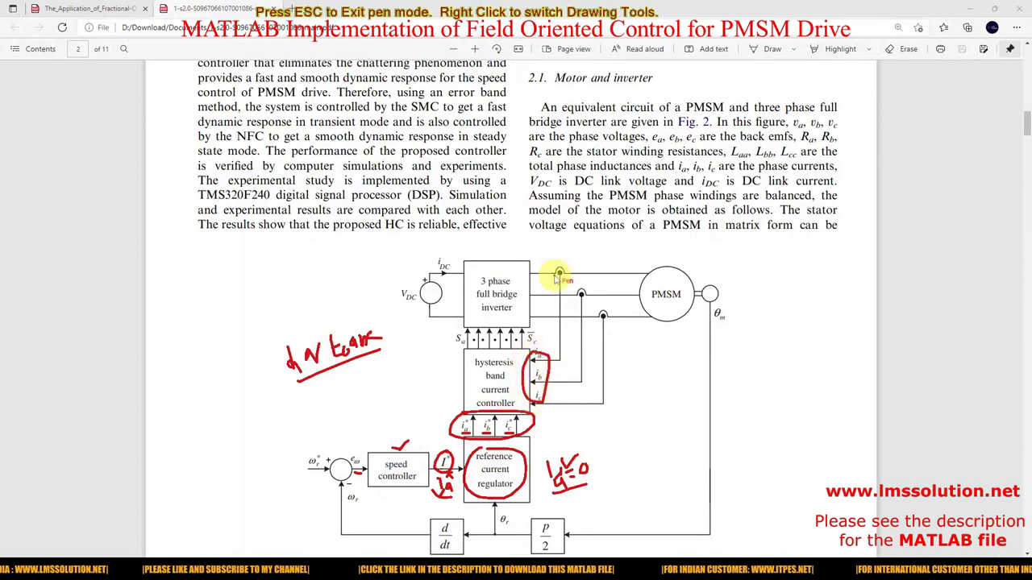
{"action": "left_click_drag", "start_coordinate": [558, 275], "coordinate": [613, 309]}
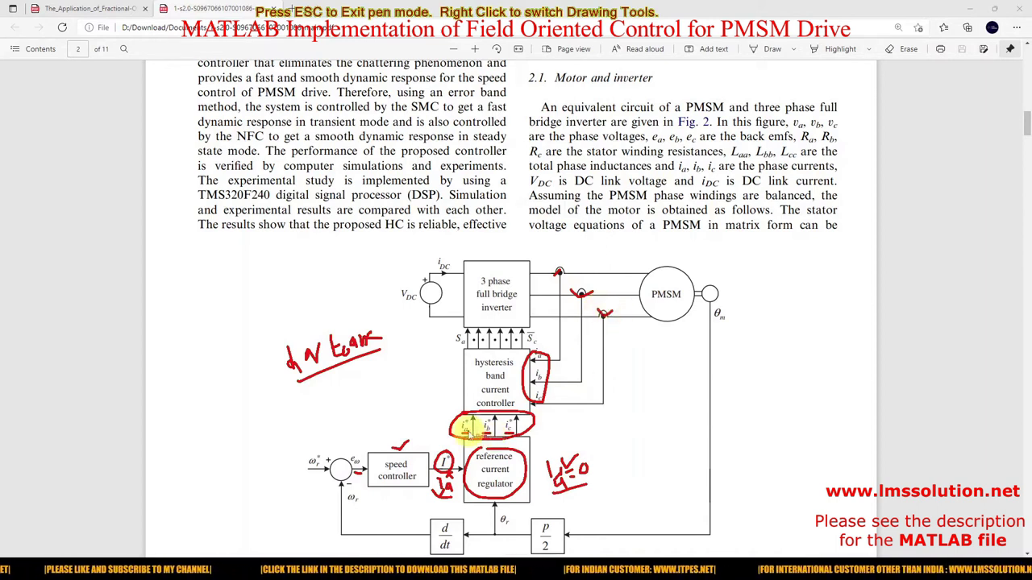
{"action": "left_click_drag", "start_coordinate": [464, 434], "coordinate": [516, 433]}
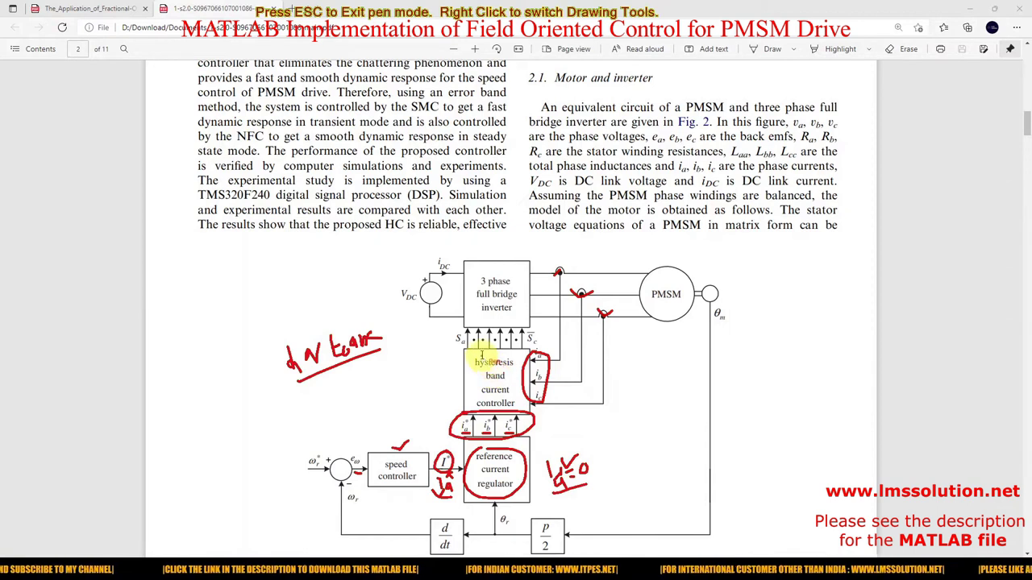
Circle the hysteresis band current controller and S_a–S_c signals, and tick the PMSM
{"action": "mouse_move", "coordinate": [481, 355]}
{"action": "left_mouse_down"}
{"action": "mouse_move", "coordinate": [465, 413]}
{"action": "mouse_move", "coordinate": [513, 419]}
{"action": "left_mouse_up"}
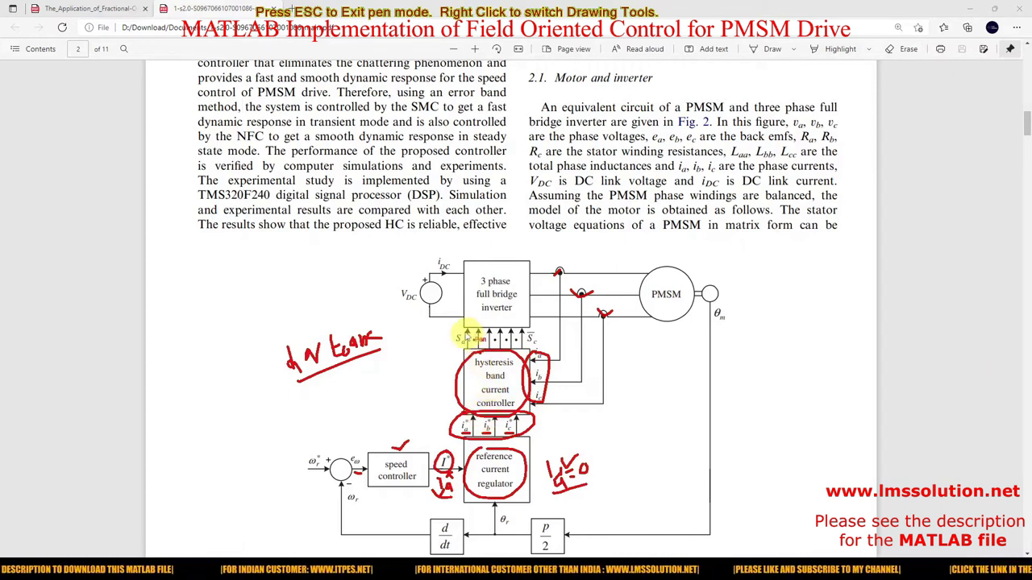
{"action": "mouse_move", "coordinate": [463, 332]}
{"action": "left_mouse_down"}
{"action": "mouse_move", "coordinate": [451, 337]}
{"action": "mouse_move", "coordinate": [488, 351]}
{"action": "mouse_move", "coordinate": [544, 337]}
{"action": "mouse_move", "coordinate": [498, 330]}
{"action": "left_mouse_up"}
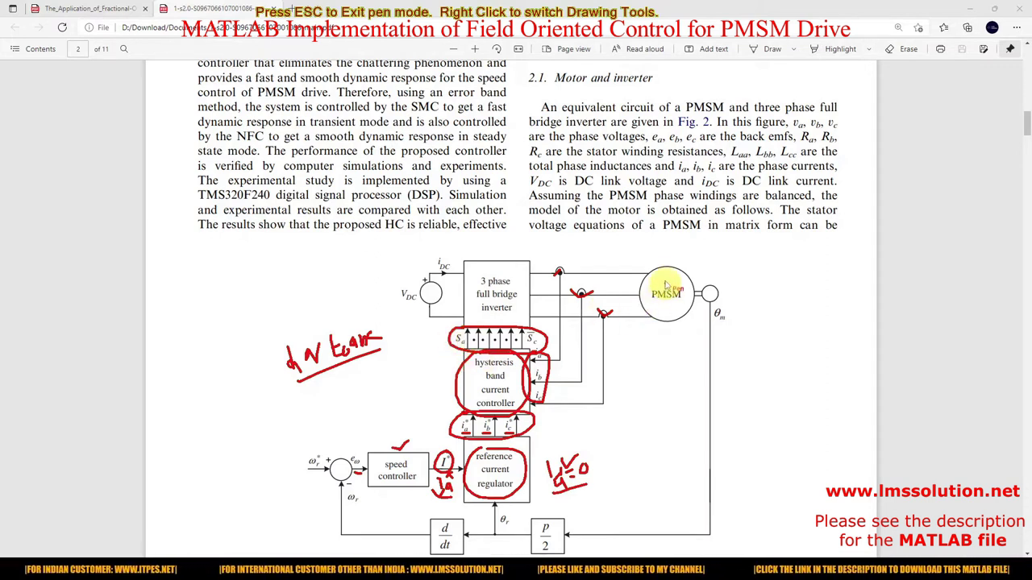
{"action": "left_click_drag", "start_coordinate": [638, 260], "coordinate": [692, 258]}
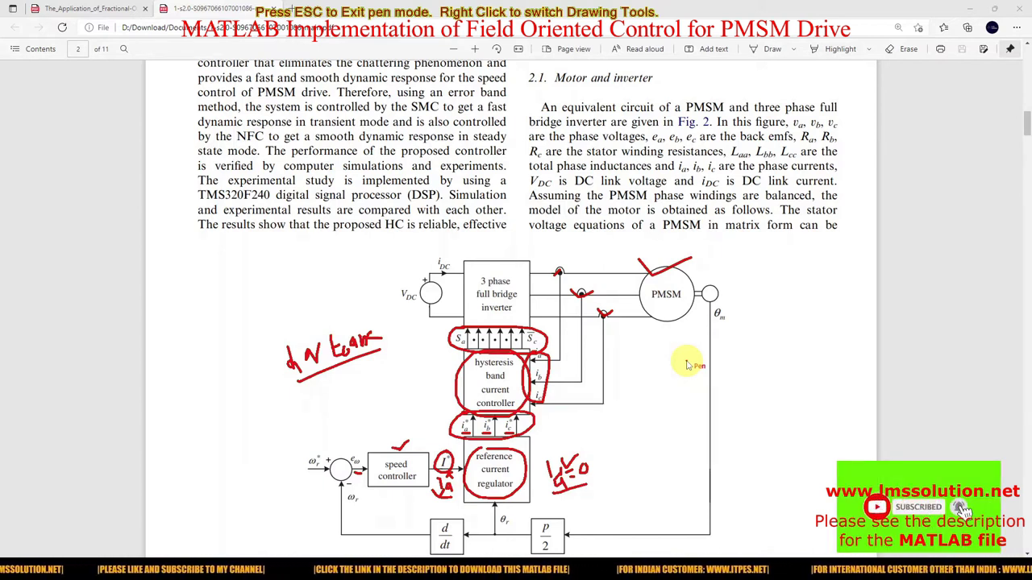
Exit pen mode, clearing the red ink, and bring up the Copy_of_MPCPMSM Simulink model
{"action": "key", "text": "Escape"}
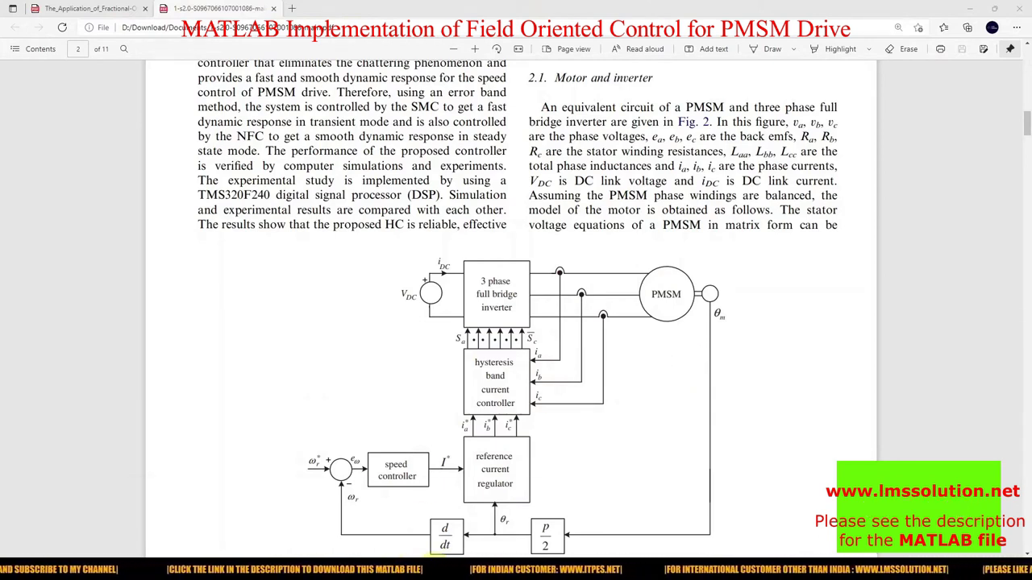
{"action": "mouse_move", "coordinate": [436, 571]}
{"action": "left_click", "coordinate": [254, 503]}
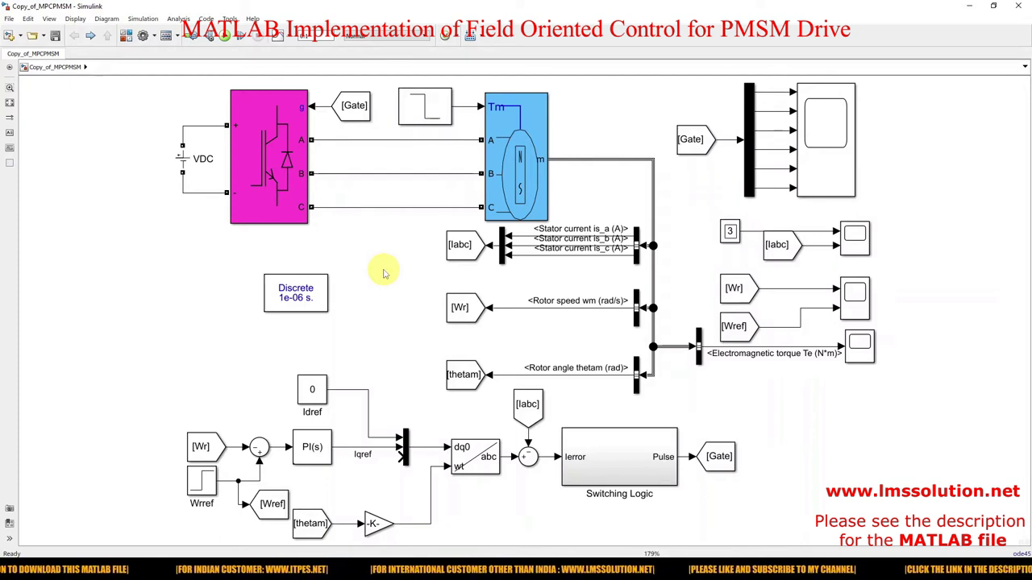
With the red pen, tick the VDC source, the PMSM block and the stator current measurements
{"action": "key", "text": "F9"}
{"action": "mouse_move", "coordinate": [161, 166]}
{"action": "left_mouse_down"}
{"action": "mouse_move", "coordinate": [187, 157]}
{"action": "mouse_move", "coordinate": [237, 179]}
{"action": "mouse_move", "coordinate": [285, 156]}
{"action": "left_mouse_up"}
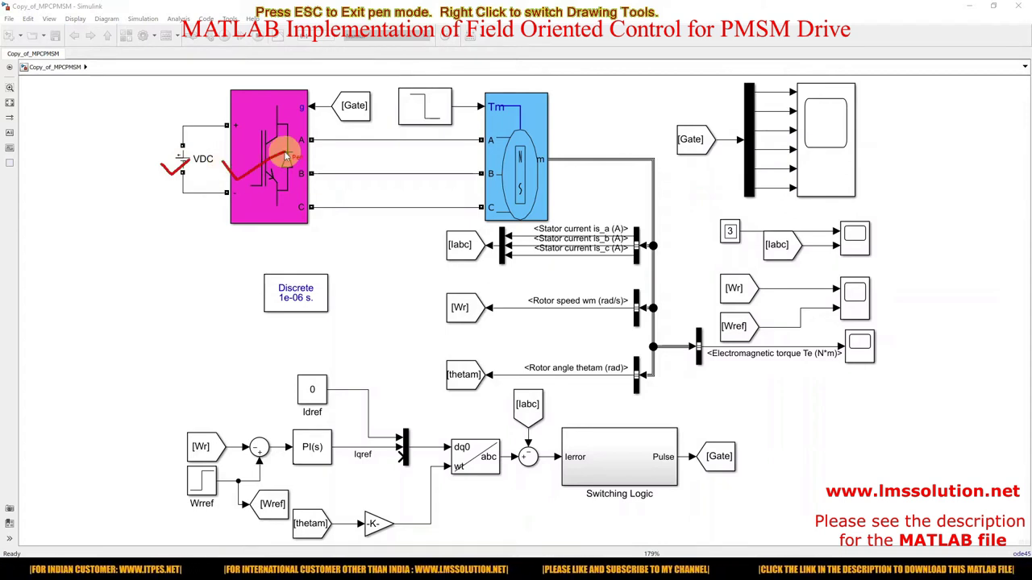
{"action": "mouse_move", "coordinate": [466, 149]}
{"action": "left_mouse_down"}
{"action": "mouse_move", "coordinate": [476, 161]}
{"action": "mouse_move", "coordinate": [523, 145]}
{"action": "mouse_move", "coordinate": [582, 163]}
{"action": "mouse_move", "coordinate": [651, 162]}
{"action": "mouse_move", "coordinate": [652, 246]}
{"action": "left_mouse_up"}
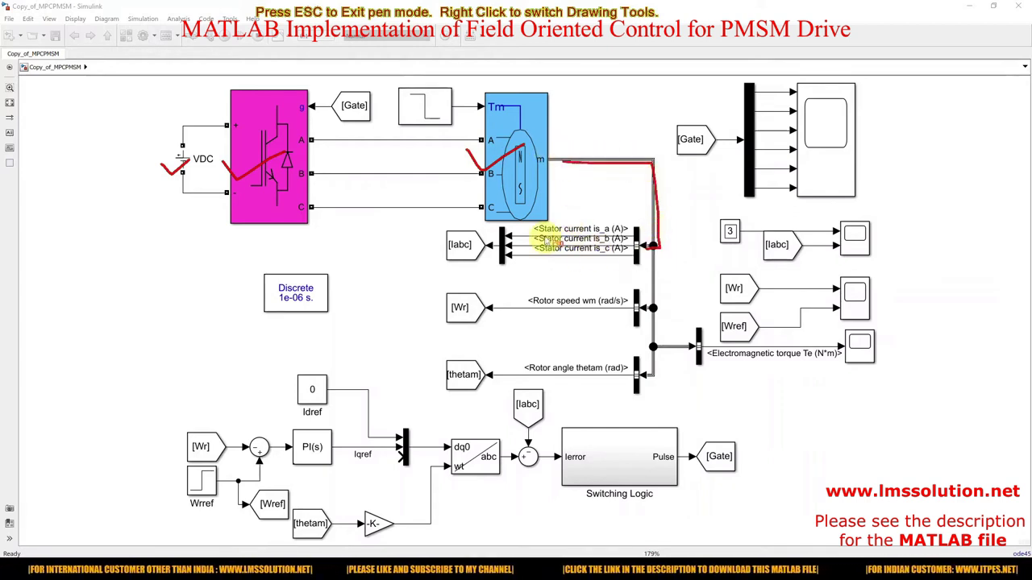
{"action": "mouse_move", "coordinate": [526, 232]}
{"action": "left_mouse_down"}
{"action": "mouse_move", "coordinate": [551, 224]}
{"action": "mouse_move", "coordinate": [536, 245]}
{"action": "mouse_move", "coordinate": [560, 256]}
{"action": "left_mouse_up"}
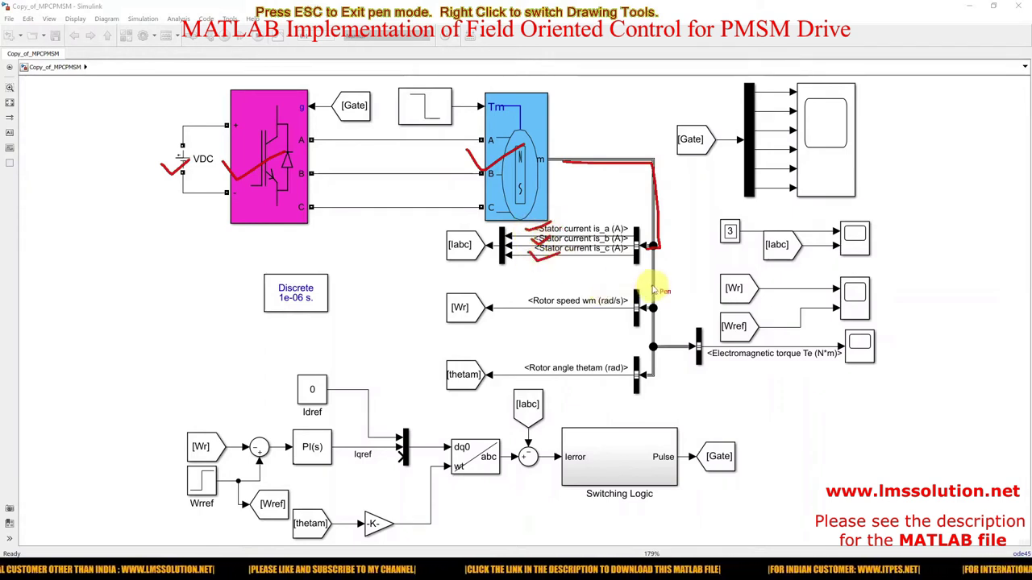
Trace the measurement wires to the rotor speed wm, electromagnetic torque and rotor angle thetam outputs
{"action": "mouse_move", "coordinate": [655, 282]}
{"action": "left_mouse_down"}
{"action": "mouse_move", "coordinate": [654, 313]}
{"action": "mouse_move", "coordinate": [603, 309]}
{"action": "left_mouse_up"}
{"action": "left_click_drag", "start_coordinate": [516, 307], "coordinate": [554, 295]}
{"action": "mouse_move", "coordinate": [656, 331]}
{"action": "left_mouse_down"}
{"action": "mouse_move", "coordinate": [650, 341]}
{"action": "mouse_move", "coordinate": [711, 357]}
{"action": "left_mouse_up"}
{"action": "mouse_move", "coordinate": [655, 330]}
{"action": "left_mouse_down"}
{"action": "mouse_move", "coordinate": [617, 376]}
{"action": "mouse_move", "coordinate": [569, 375]}
{"action": "mouse_move", "coordinate": [588, 385]}
{"action": "left_mouse_up"}
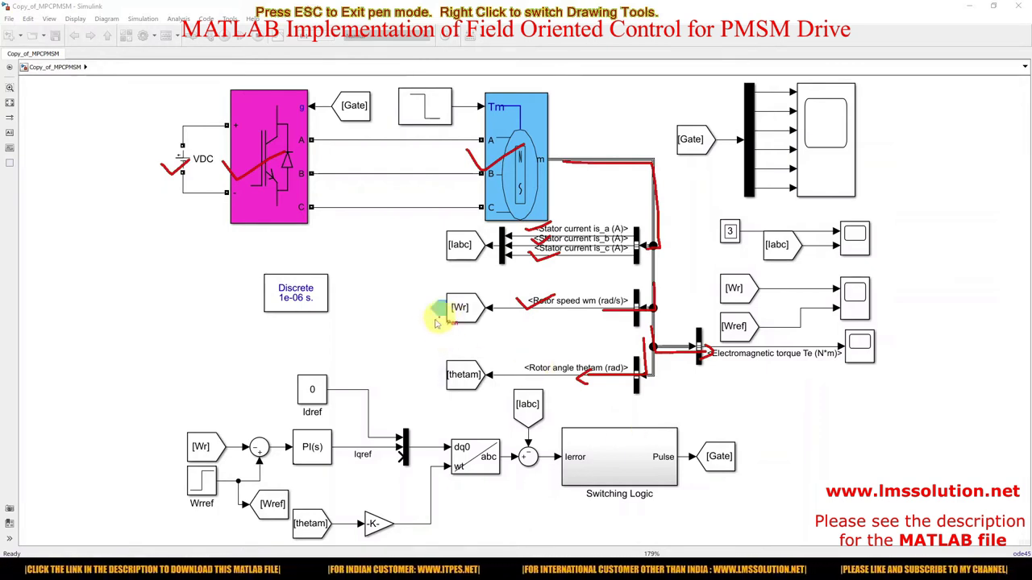
Draw an arrow from the Wr tag to [Wr] and mark the speed-error sum feeding PI(s)
{"action": "mouse_move", "coordinate": [448, 316]}
{"action": "left_mouse_down"}
{"action": "mouse_move", "coordinate": [372, 326]}
{"action": "mouse_move", "coordinate": [314, 354]}
{"action": "mouse_move", "coordinate": [227, 430]}
{"action": "left_mouse_up"}
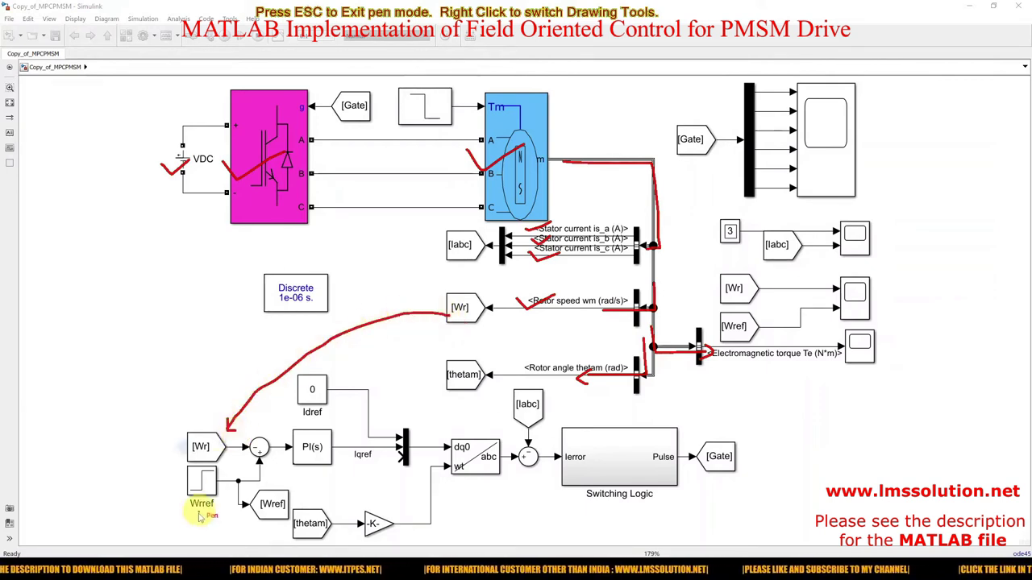
{"action": "mouse_move", "coordinate": [205, 501]}
{"action": "left_mouse_down"}
{"action": "mouse_move", "coordinate": [206, 520]}
{"action": "mouse_move", "coordinate": [206, 499]}
{"action": "mouse_move", "coordinate": [215, 513]}
{"action": "left_mouse_up"}
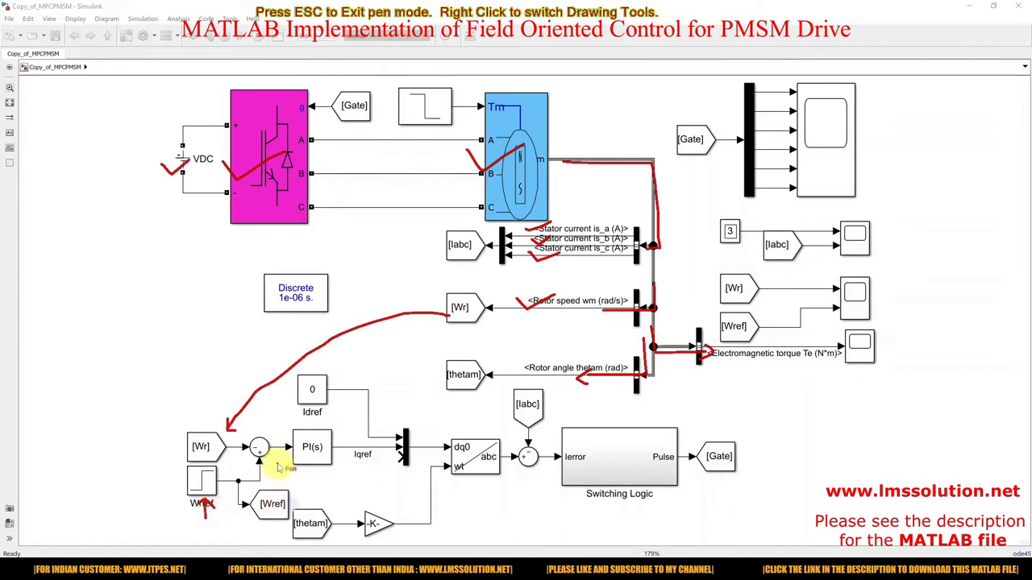
{"action": "mouse_move", "coordinate": [257, 452]}
{"action": "left_mouse_down"}
{"action": "mouse_move", "coordinate": [246, 457]}
{"action": "mouse_move", "coordinate": [272, 456]}
{"action": "mouse_move", "coordinate": [238, 435]}
{"action": "mouse_move", "coordinate": [242, 466]}
{"action": "mouse_move", "coordinate": [270, 463]}
{"action": "mouse_move", "coordinate": [285, 456]}
{"action": "mouse_move", "coordinate": [282, 442]}
{"action": "mouse_move", "coordinate": [292, 445]}
{"action": "left_mouse_up"}
{"action": "mouse_move", "coordinate": [320, 485]}
{"action": "left_mouse_down"}
{"action": "mouse_move", "coordinate": [315, 466]}
{"action": "mouse_move", "coordinate": [323, 475]}
{"action": "mouse_move", "coordinate": [372, 463]}
{"action": "mouse_move", "coordinate": [368, 444]}
{"action": "mouse_move", "coordinate": [349, 459]}
{"action": "left_mouse_up"}
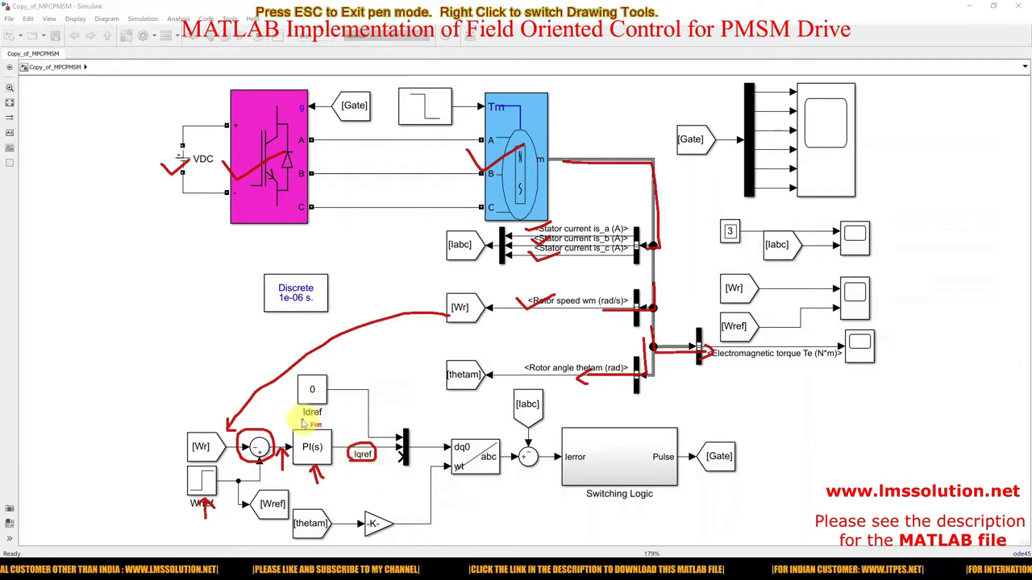
Circle the Idref 0 constant, the mux, the dq0 transform's wt input, and [thetam] with its -K- gain
{"action": "mouse_move", "coordinate": [305, 420]}
{"action": "left_mouse_down"}
{"action": "mouse_move", "coordinate": [351, 396]}
{"action": "mouse_move", "coordinate": [323, 367]}
{"action": "mouse_move", "coordinate": [282, 374]}
{"action": "mouse_move", "coordinate": [295, 423]}
{"action": "left_mouse_up"}
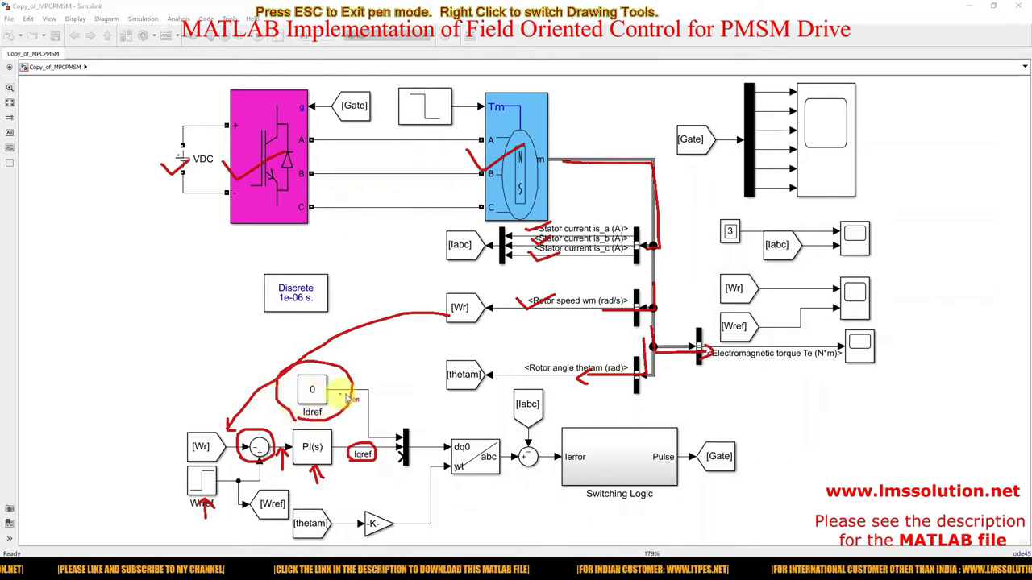
{"action": "mouse_move", "coordinate": [407, 425]}
{"action": "left_mouse_down"}
{"action": "mouse_move", "coordinate": [386, 465]}
{"action": "mouse_move", "coordinate": [400, 470]}
{"action": "mouse_move", "coordinate": [416, 462]}
{"action": "mouse_move", "coordinate": [401, 426]}
{"action": "left_mouse_up"}
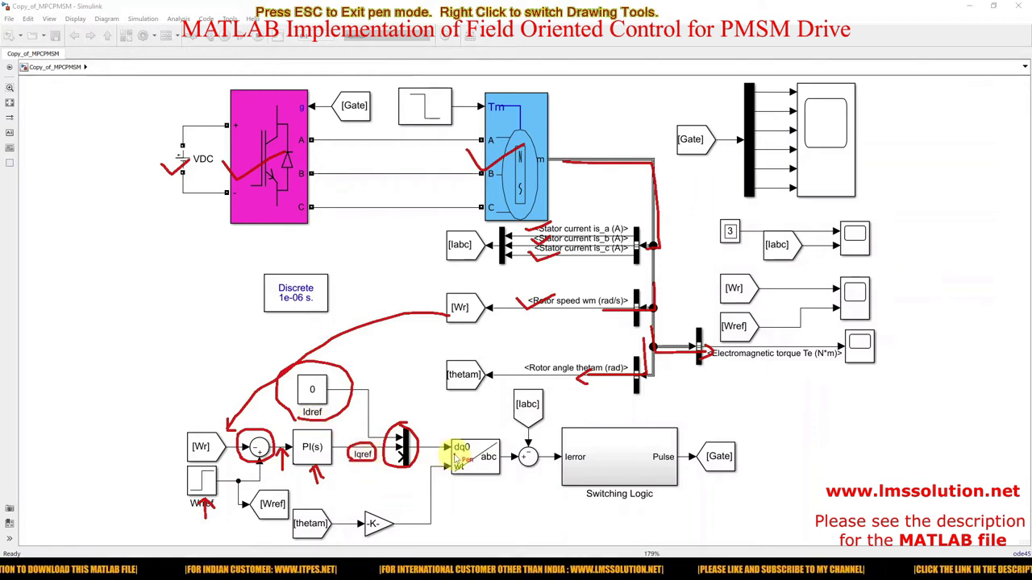
{"action": "left_click_drag", "start_coordinate": [453, 456], "coordinate": [500, 463]}
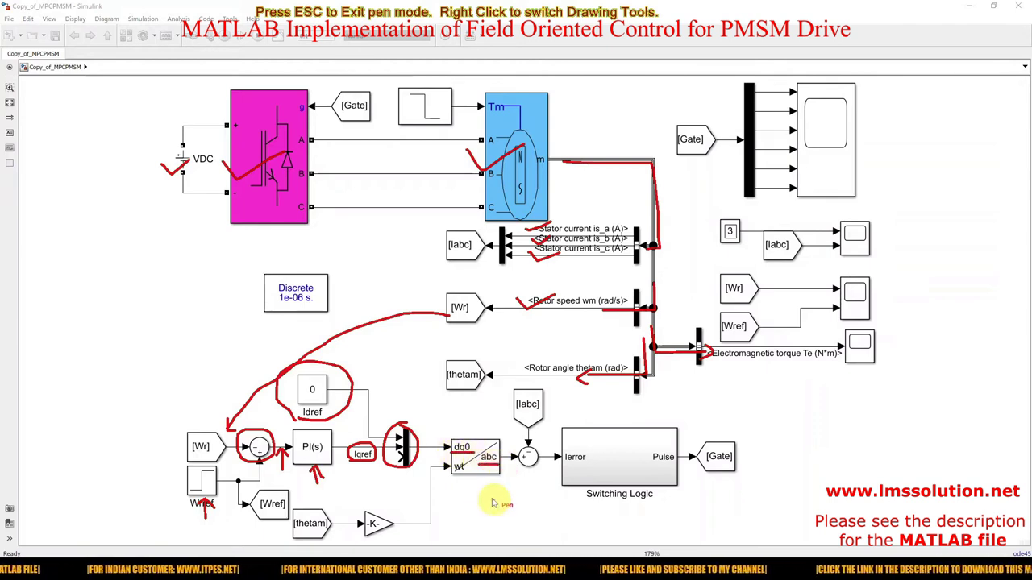
{"action": "left_click_drag", "start_coordinate": [461, 462], "coordinate": [460, 473]}
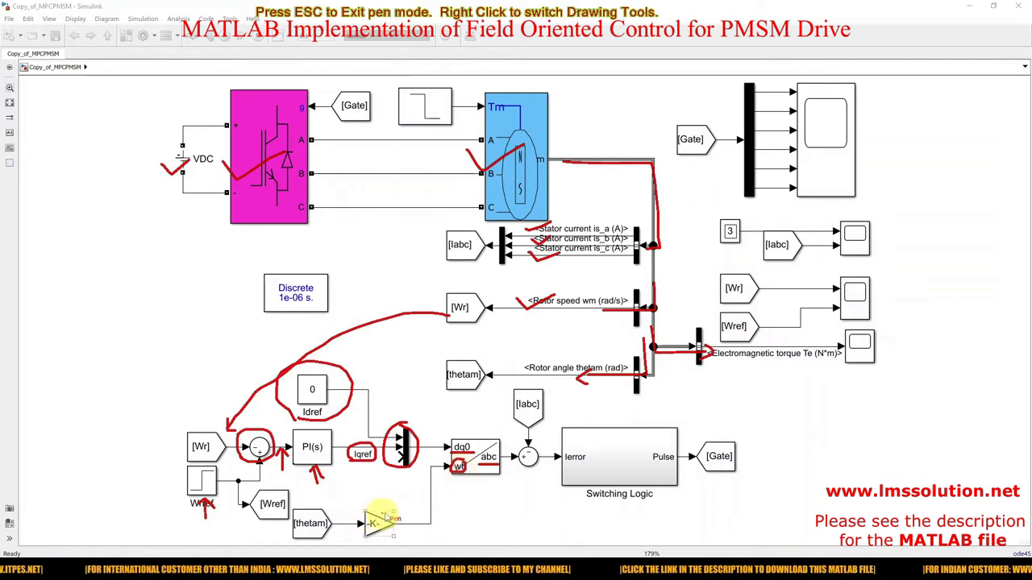
{"action": "mouse_move", "coordinate": [325, 506]}
{"action": "left_mouse_down"}
{"action": "mouse_move", "coordinate": [292, 508]}
{"action": "mouse_move", "coordinate": [286, 526]}
{"action": "left_mouse_up"}
{"action": "mouse_move", "coordinate": [431, 530]}
{"action": "left_mouse_down"}
{"action": "mouse_move", "coordinate": [402, 506]}
{"action": "mouse_move", "coordinate": [312, 498]}
{"action": "left_mouse_up"}
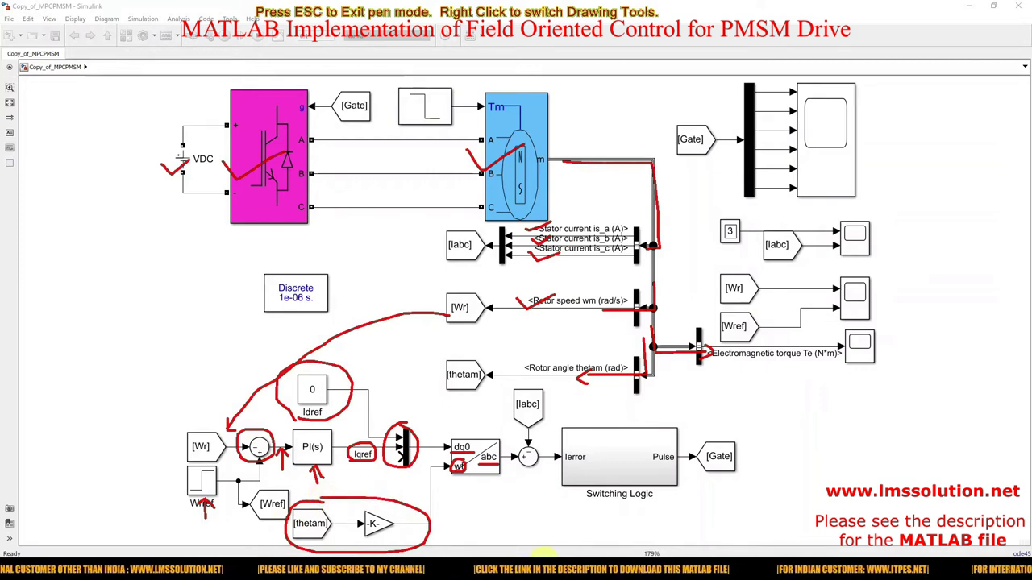